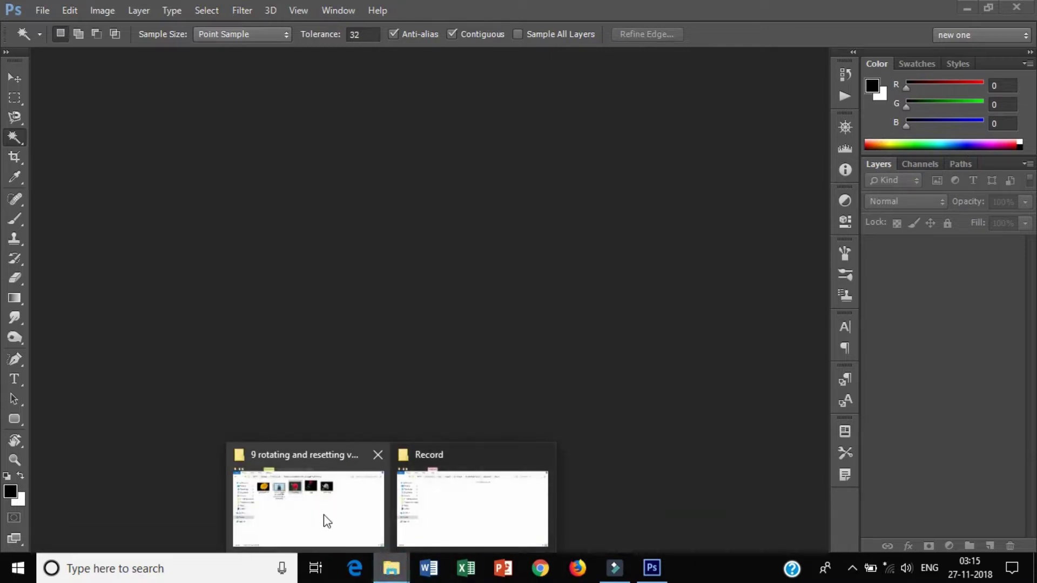
- Open red petals.jpg in Photoshop from File Explorer, then switch to full screen with menus
{"action": "left_click", "coordinate": [327, 521]}
{"action": "left_click_drag", "start_coordinate": [468, 154], "coordinate": [652, 567]}
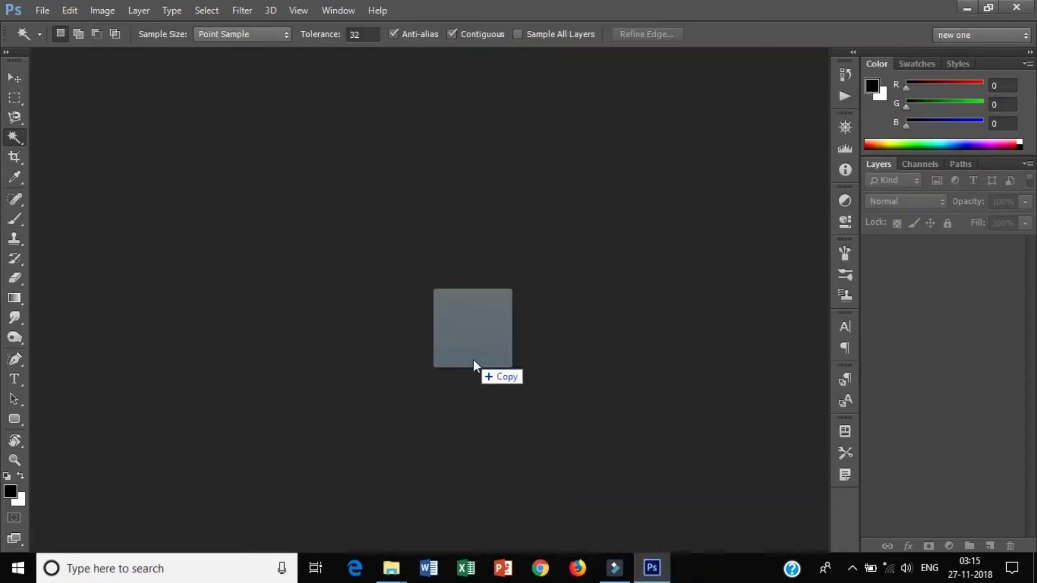
{"action": "left_click_drag", "start_coordinate": [652, 567], "coordinate": [473, 359]}
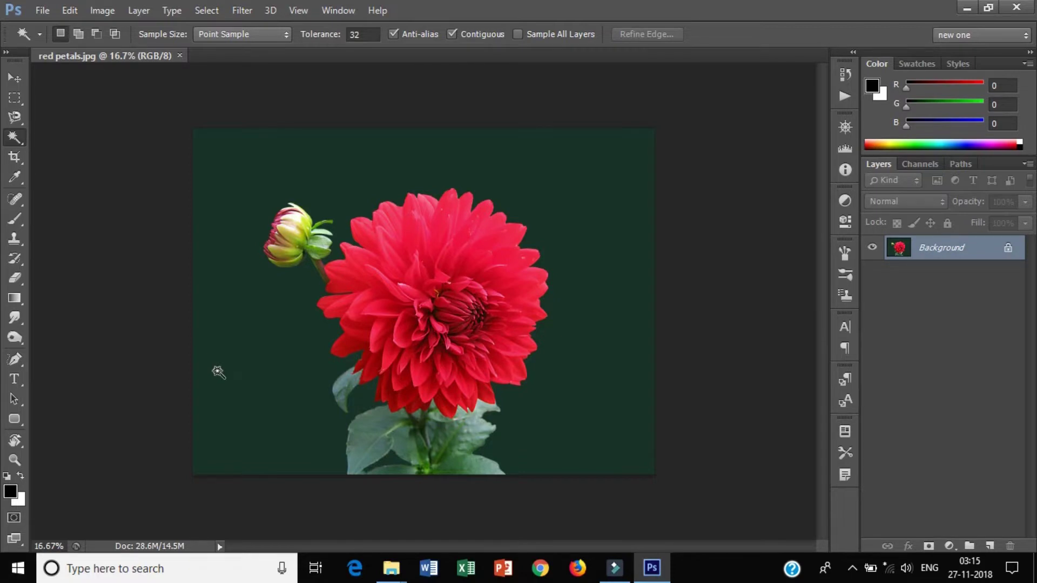
{"action": "key", "text": "f"}
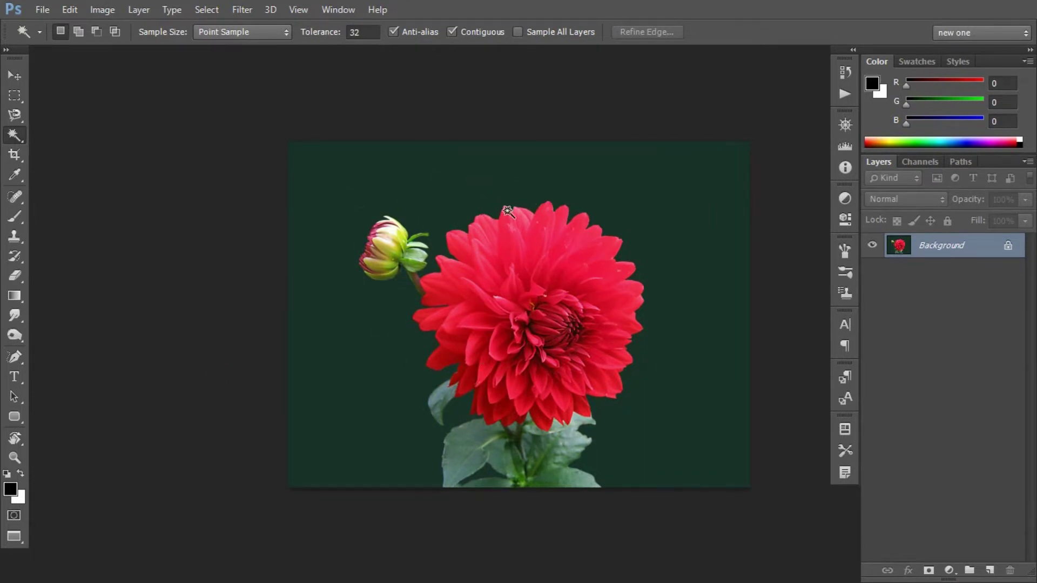
{"action": "key", "text": "f"}
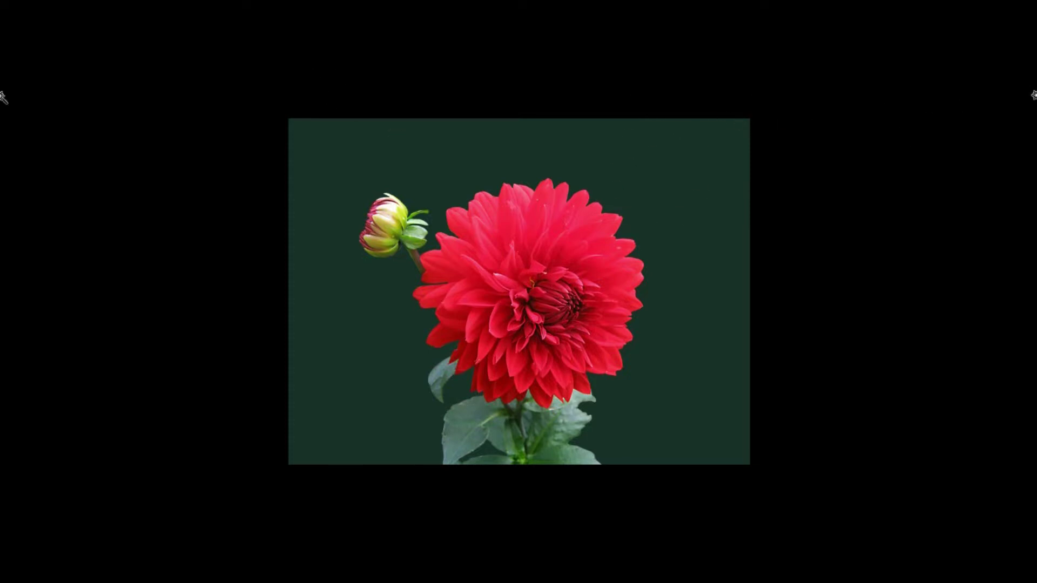
{"action": "key", "text": "shift+Tab"}
{"action": "key", "text": "f"}
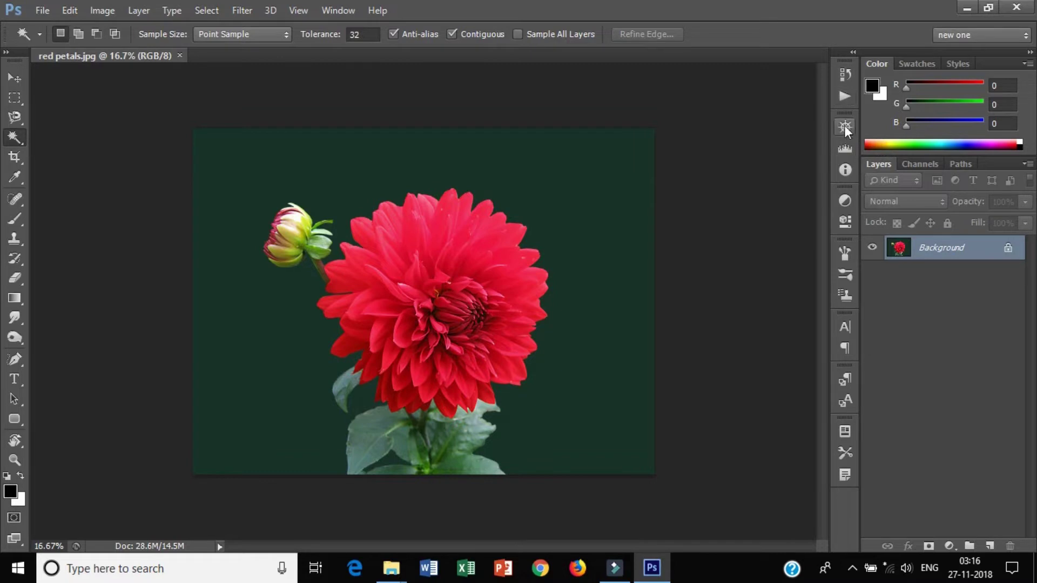
- Show the Navigator panel from the Window menu, previewing the dahlia at 16.67%
{"action": "left_click", "coordinate": [346, 11]}
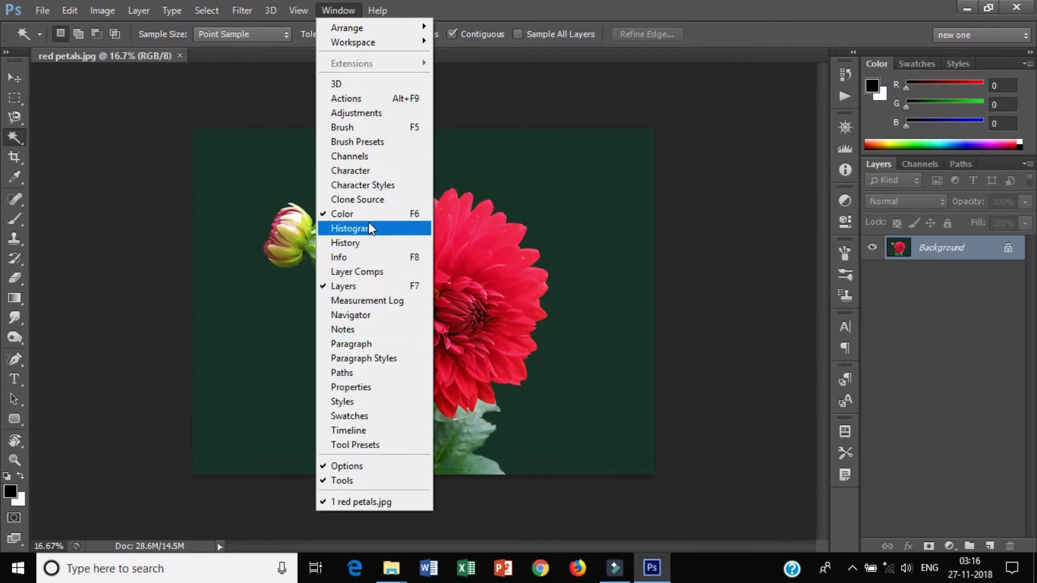
{"action": "left_click", "coordinate": [363, 319]}
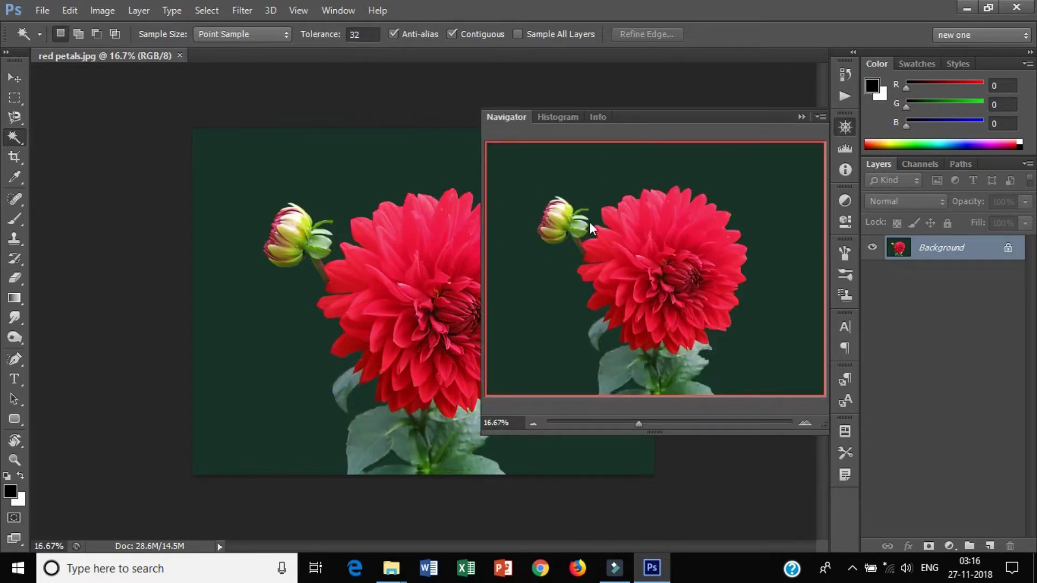
- Shrink the Navigator panel, then enlarge it partway so the preview is slightly narrower
{"action": "left_click_drag", "start_coordinate": [485, 434], "coordinate": [604, 273]}
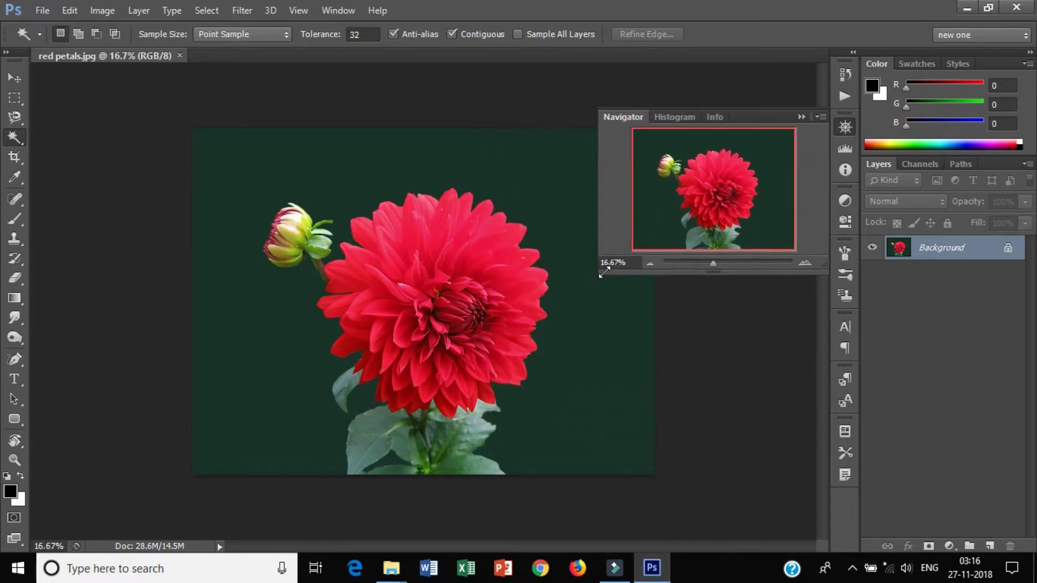
{"action": "left_click_drag", "start_coordinate": [604, 273], "coordinate": [537, 400]}
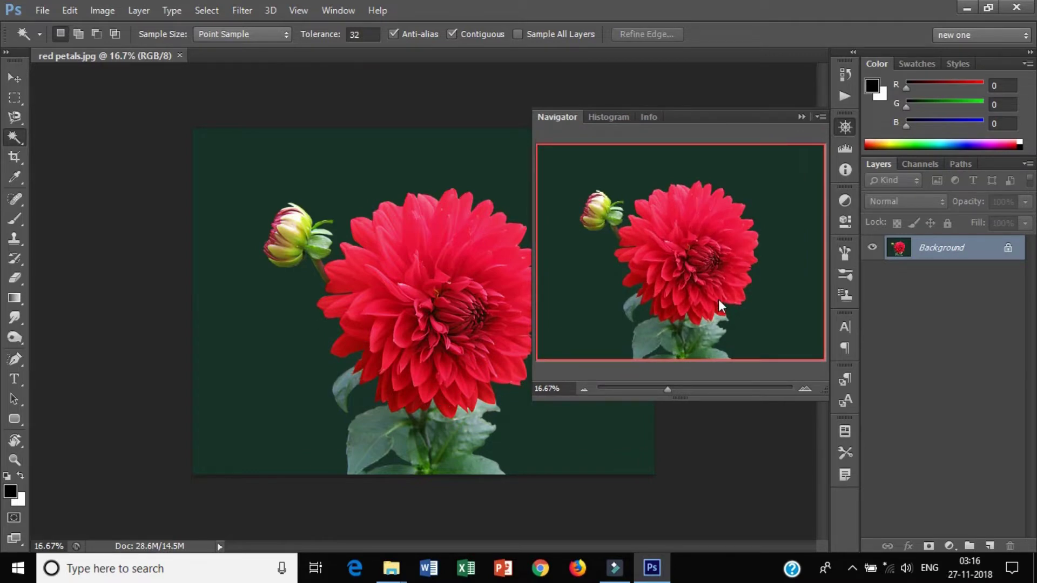
- Zoom the dahlia to 49.66% with the Navigator and pan to the bud and upper petals
{"action": "left_click", "coordinate": [805, 389]}
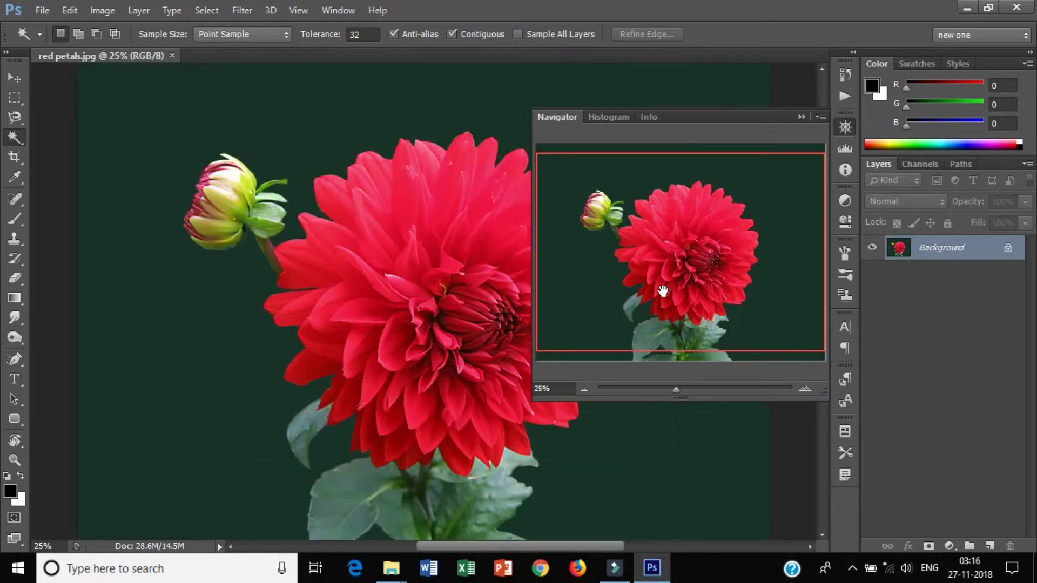
{"action": "left_click", "coordinate": [584, 389]}
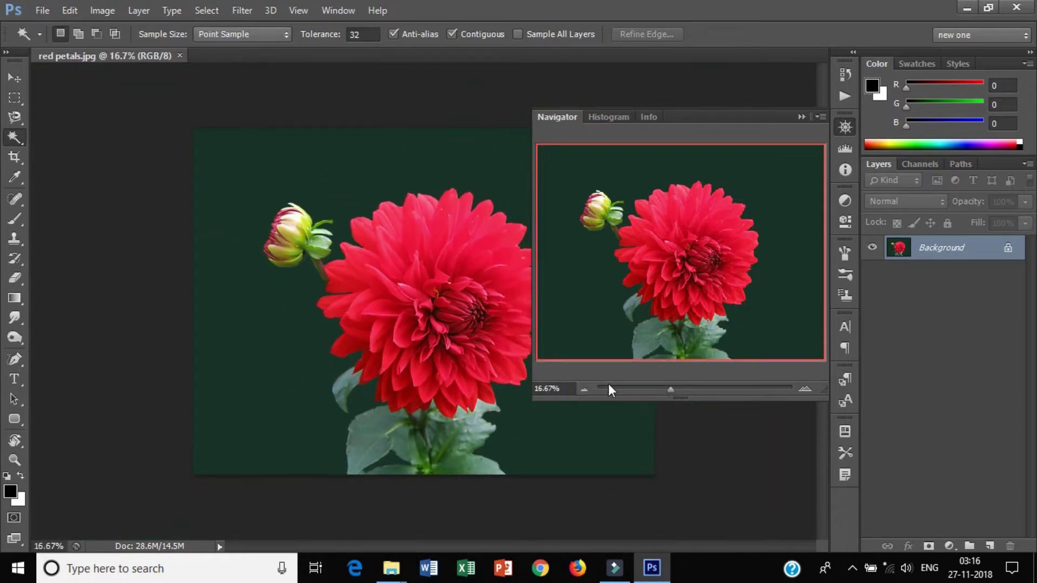
{"action": "mouse_move", "coordinate": [672, 388]}
{"action": "left_mouse_down"}
{"action": "mouse_move", "coordinate": [697, 386]}
{"action": "mouse_move", "coordinate": [675, 381]}
{"action": "mouse_move", "coordinate": [688, 374]}
{"action": "left_mouse_up"}
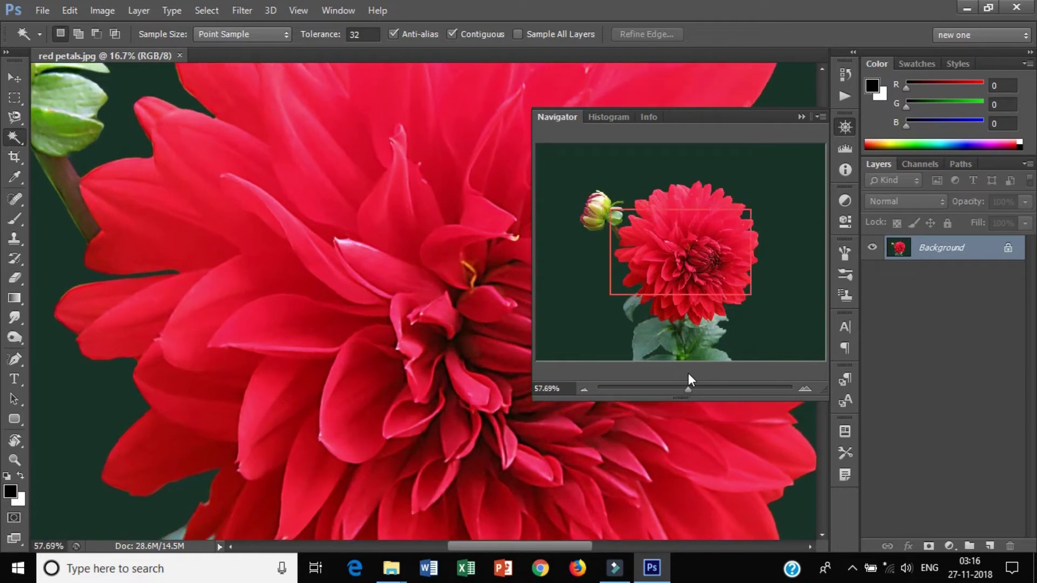
{"action": "left_click_drag", "start_coordinate": [688, 374], "coordinate": [686, 373]}
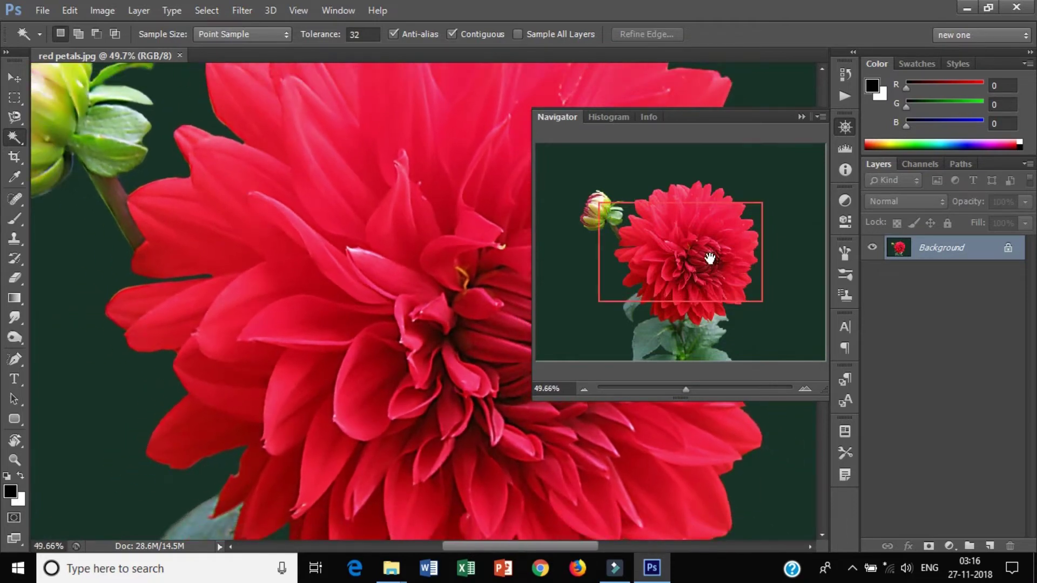
{"action": "mouse_move", "coordinate": [710, 258]}
{"action": "left_mouse_down"}
{"action": "mouse_move", "coordinate": [650, 212]}
{"action": "mouse_move", "coordinate": [715, 295]}
{"action": "mouse_move", "coordinate": [718, 323]}
{"action": "mouse_move", "coordinate": [730, 222]}
{"action": "mouse_move", "coordinate": [701, 247]}
{"action": "mouse_move", "coordinate": [696, 227]}
{"action": "mouse_move", "coordinate": [667, 229]}
{"action": "mouse_move", "coordinate": [692, 229]}
{"action": "mouse_move", "coordinate": [718, 264]}
{"action": "mouse_move", "coordinate": [684, 221]}
{"action": "left_mouse_up"}
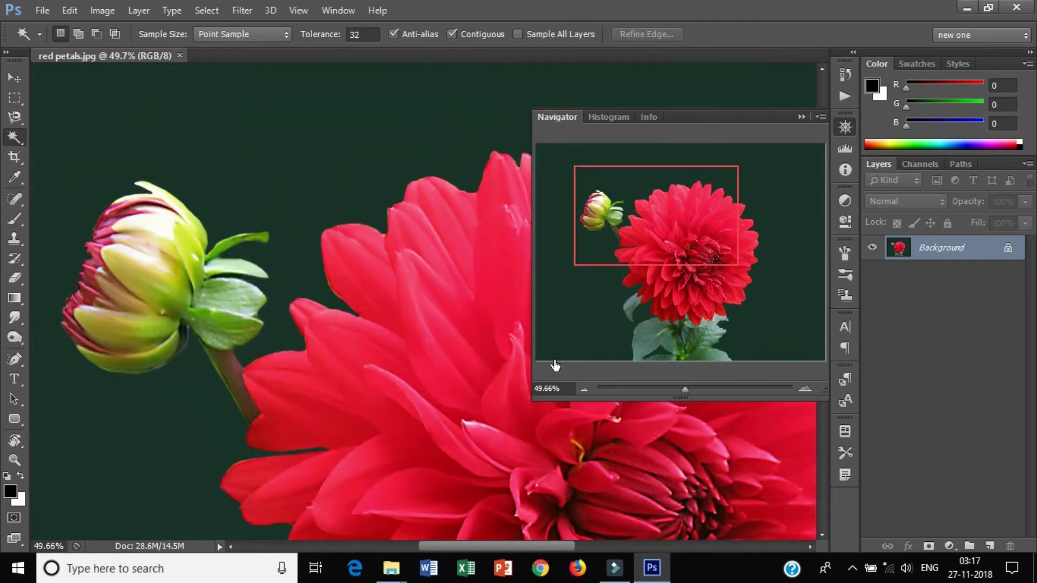
{"action": "left_click_drag", "start_coordinate": [648, 209], "coordinate": [620, 222]}
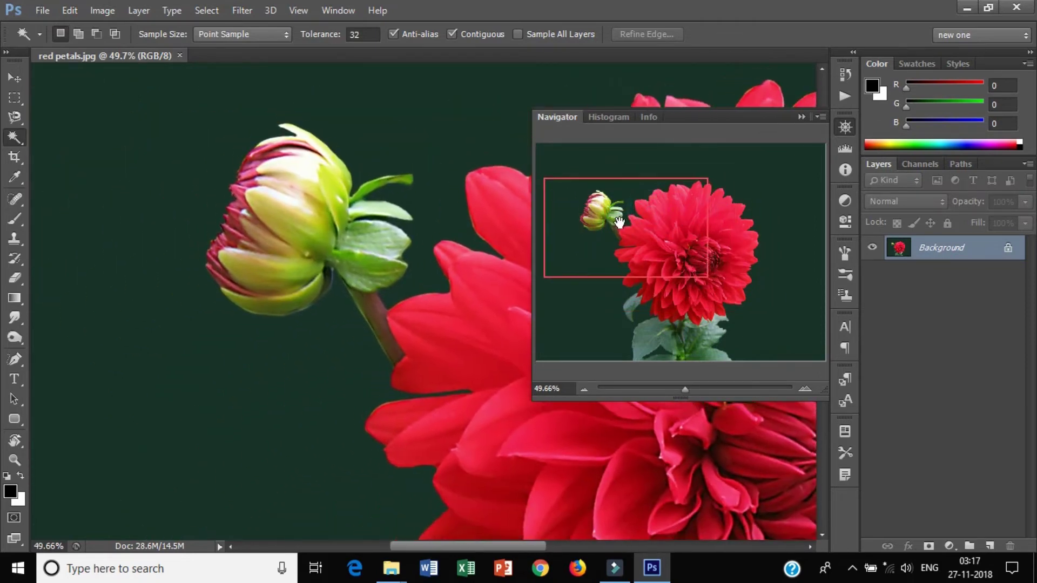
{"action": "left_click", "coordinate": [556, 389]}
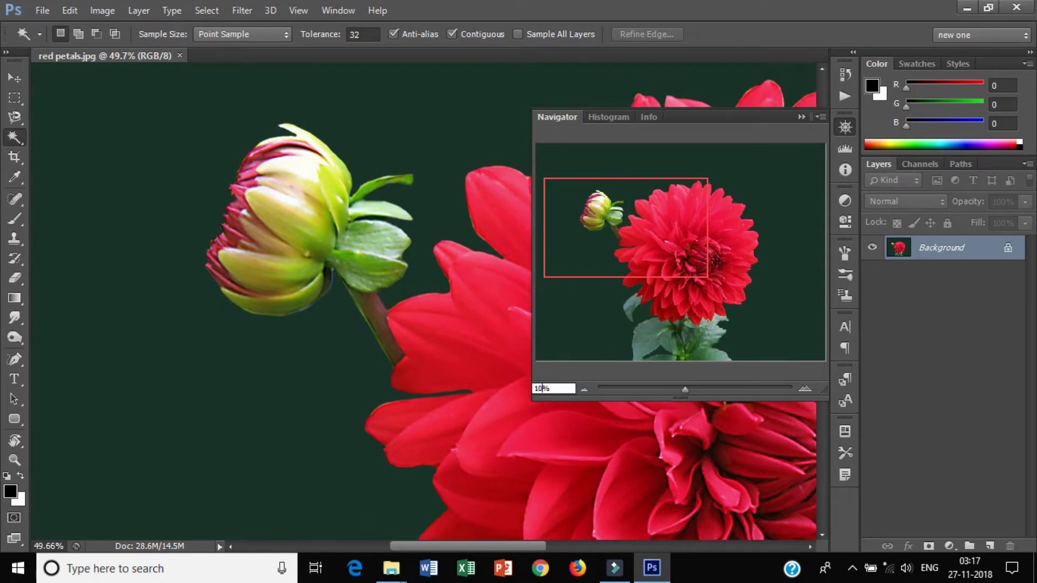
{"action": "type", "text": "100"}
{"action": "key", "text": "Return"}
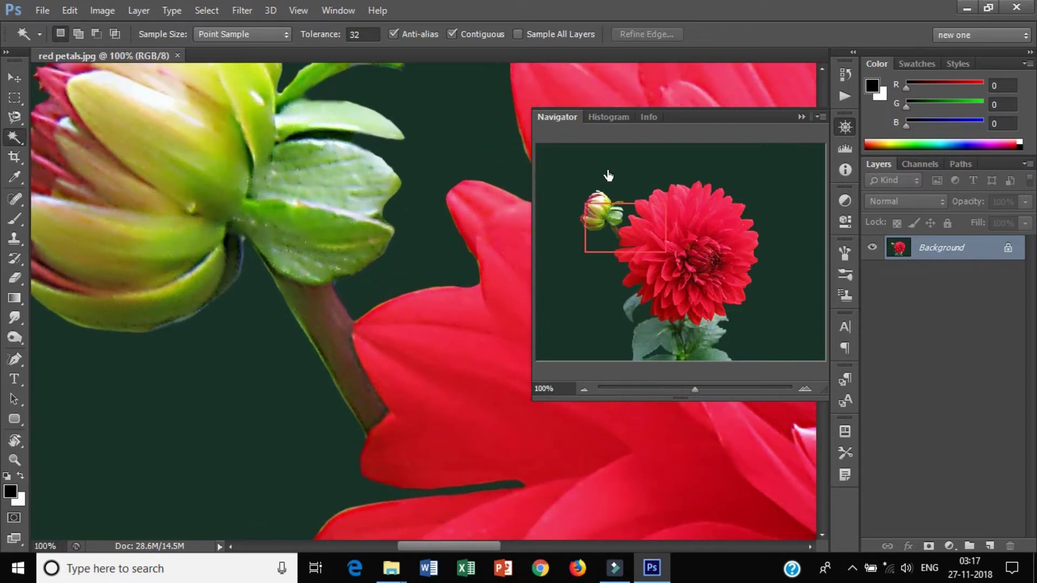
{"action": "mouse_move", "coordinate": [614, 223]}
{"action": "left_mouse_down"}
{"action": "mouse_move", "coordinate": [594, 208]}
{"action": "mouse_move", "coordinate": [663, 185]}
{"action": "mouse_move", "coordinate": [701, 216]}
{"action": "mouse_move", "coordinate": [722, 259]}
{"action": "mouse_move", "coordinate": [709, 281]}
{"action": "mouse_move", "coordinate": [655, 292]}
{"action": "mouse_move", "coordinate": [639, 280]}
{"action": "mouse_move", "coordinate": [664, 338]}
{"action": "mouse_move", "coordinate": [704, 336]}
{"action": "mouse_move", "coordinate": [664, 343]}
{"action": "mouse_move", "coordinate": [651, 294]}
{"action": "mouse_move", "coordinate": [690, 256]}
{"action": "mouse_move", "coordinate": [604, 211]}
{"action": "mouse_move", "coordinate": [627, 194]}
{"action": "mouse_move", "coordinate": [659, 205]}
{"action": "left_mouse_up"}
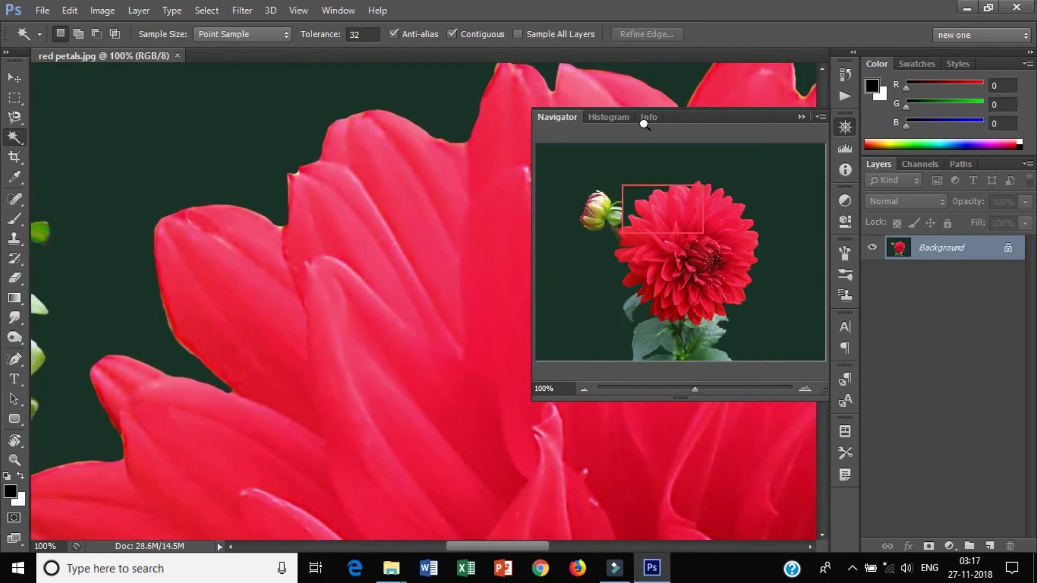
{"action": "key", "text": "ctrl+0"}
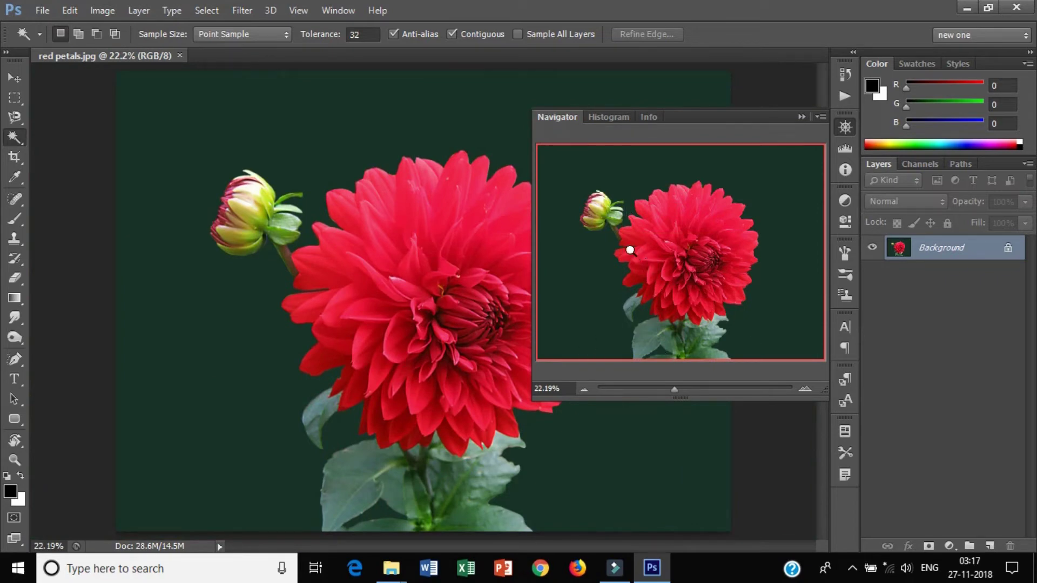
{"action": "left_click", "coordinate": [616, 200], "text": "ctrl"}
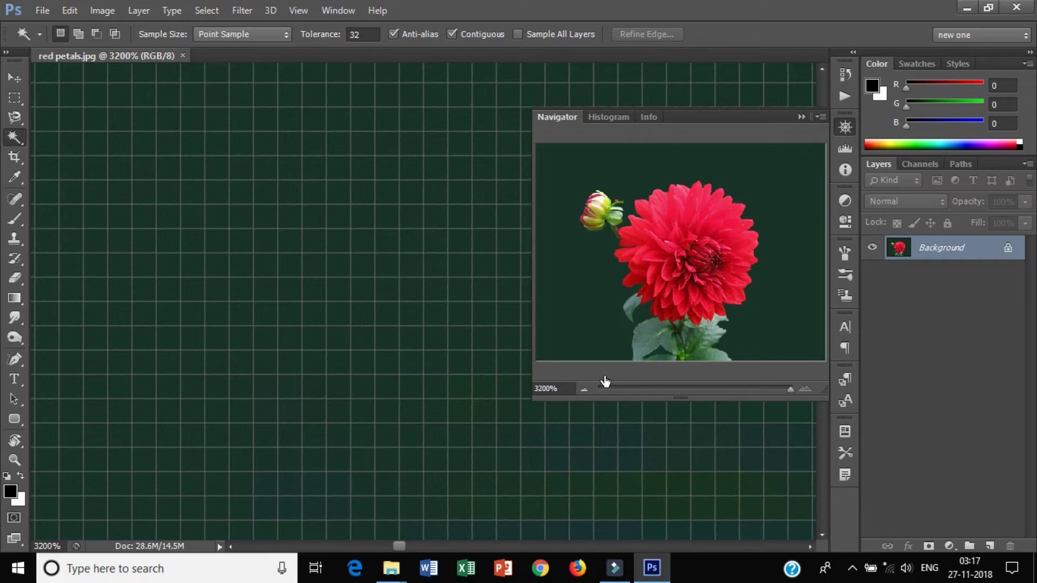
{"action": "key", "text": "ctrl+0"}
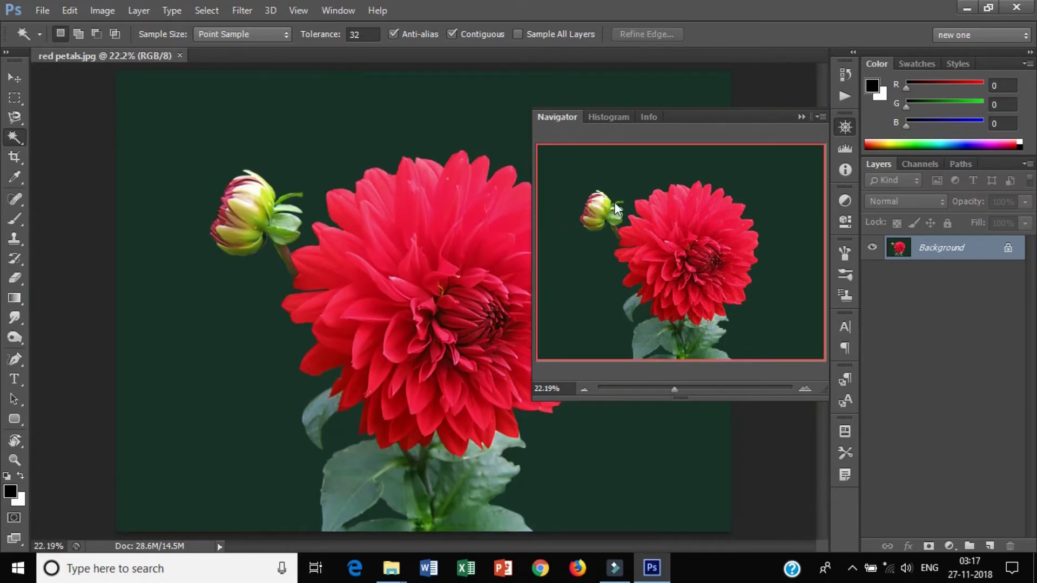
{"action": "left_click_drag", "start_coordinate": [620, 202], "coordinate": [680, 245]}
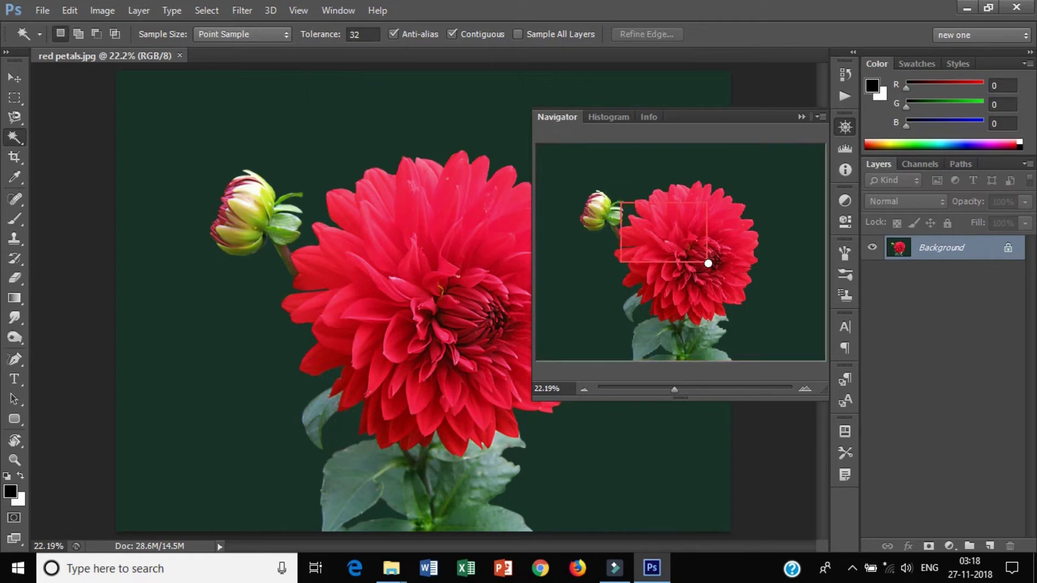
{"action": "left_click_drag", "start_coordinate": [680, 245], "coordinate": [719, 269]}
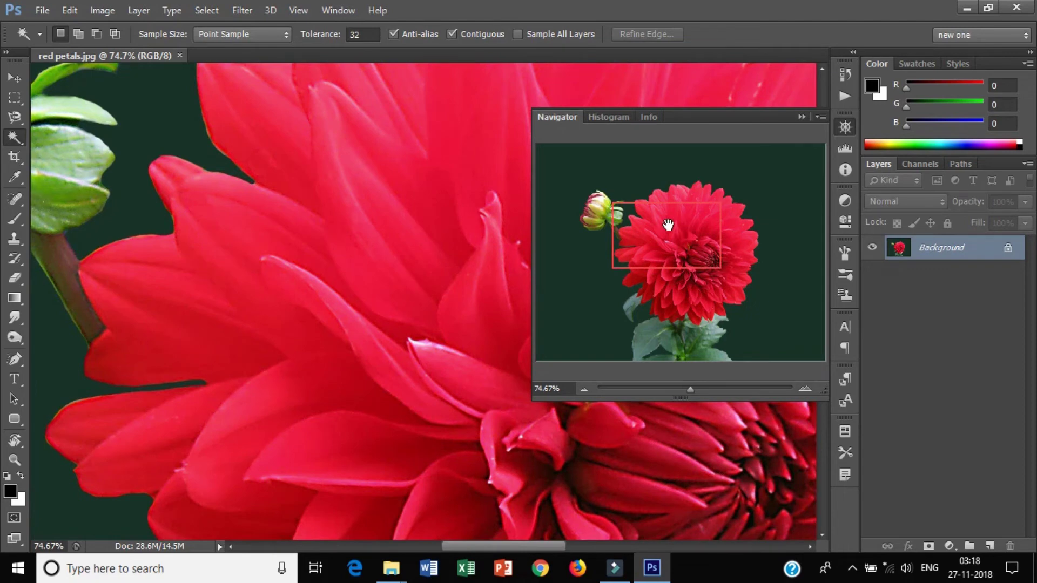
{"action": "left_click_drag", "start_coordinate": [668, 224], "coordinate": [604, 204]}
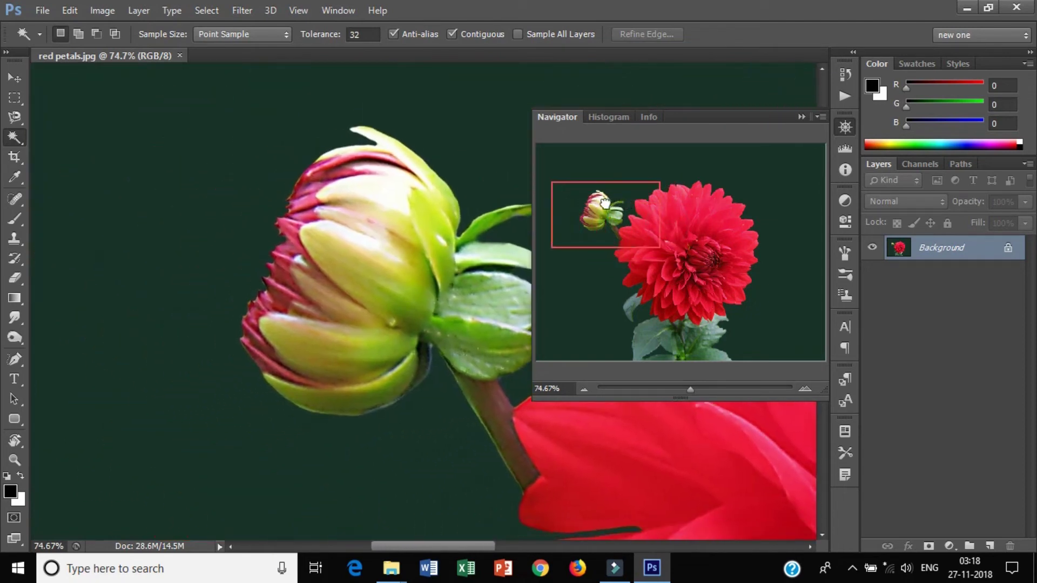
{"action": "mouse_move", "coordinate": [605, 204]}
{"action": "left_mouse_down"}
{"action": "mouse_move", "coordinate": [697, 296]}
{"action": "mouse_move", "coordinate": [631, 198]}
{"action": "left_mouse_up"}
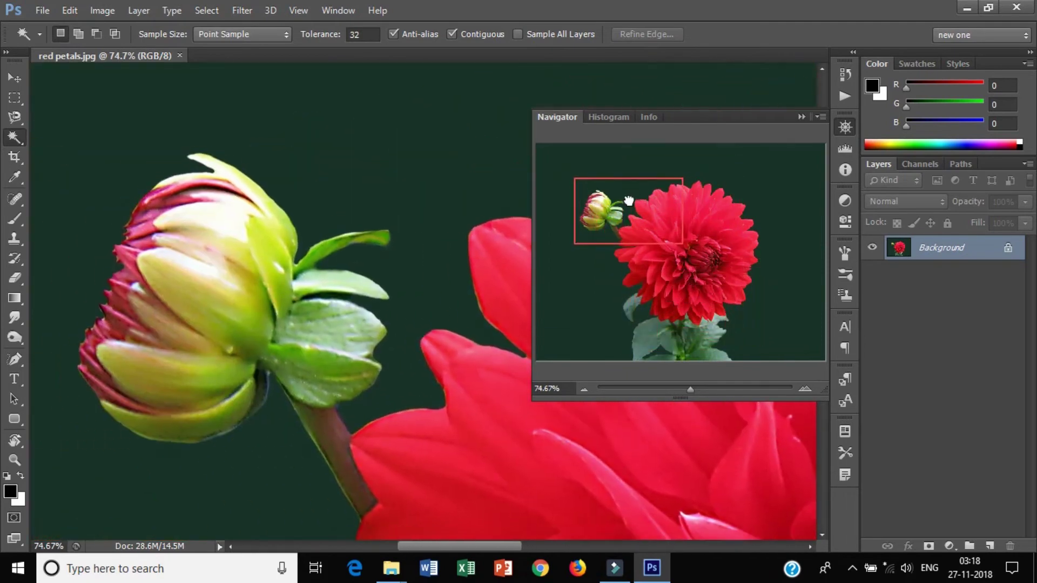
{"action": "left_click_drag", "start_coordinate": [630, 198], "coordinate": [634, 209]}
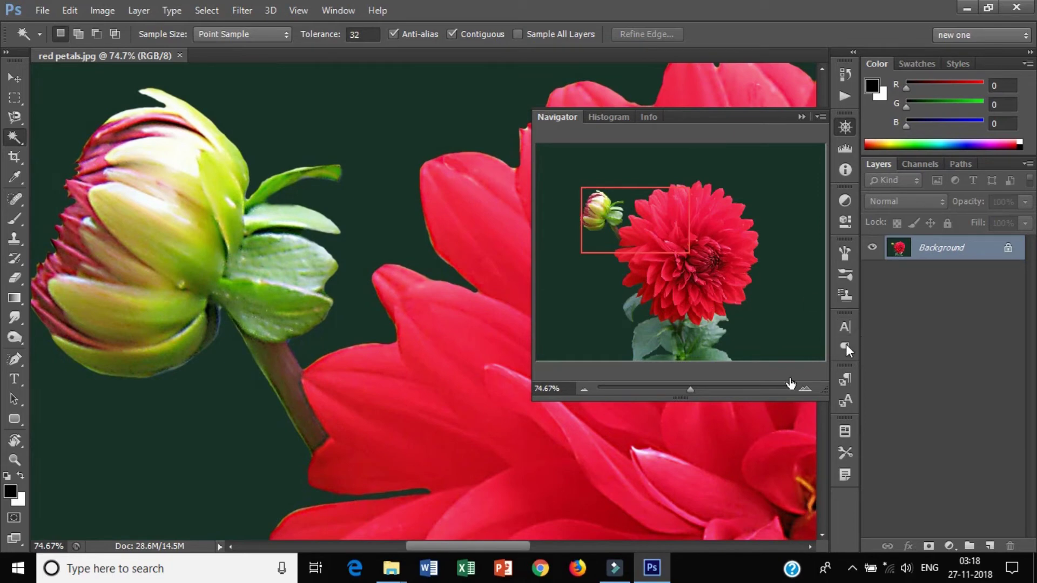
{"action": "left_click", "coordinate": [581, 395]}
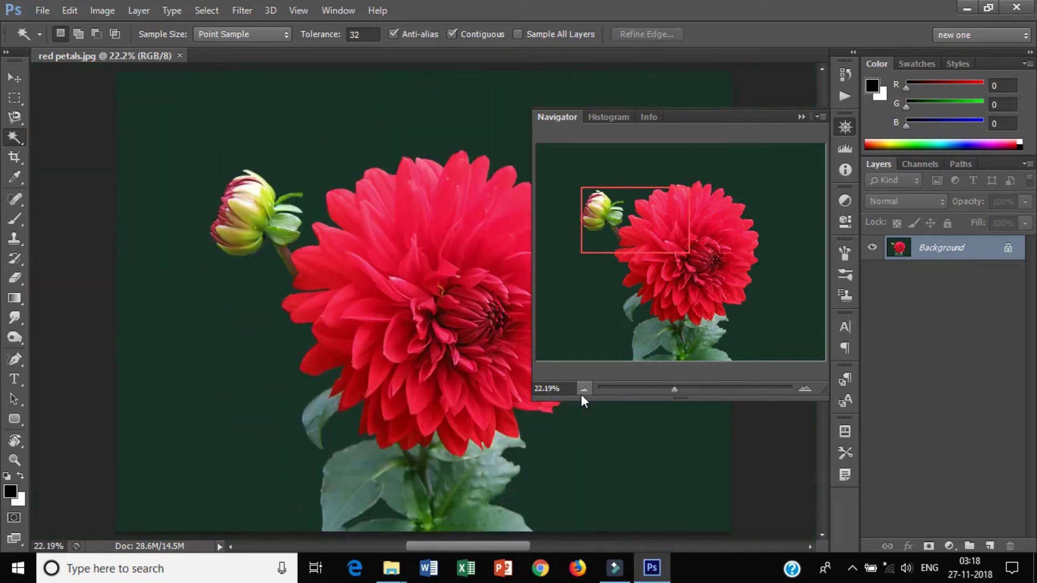
- Close the Navigator, show the dahlia full screen on black, and reveal the Color and Layers panels
{"action": "left_click", "coordinate": [801, 117]}
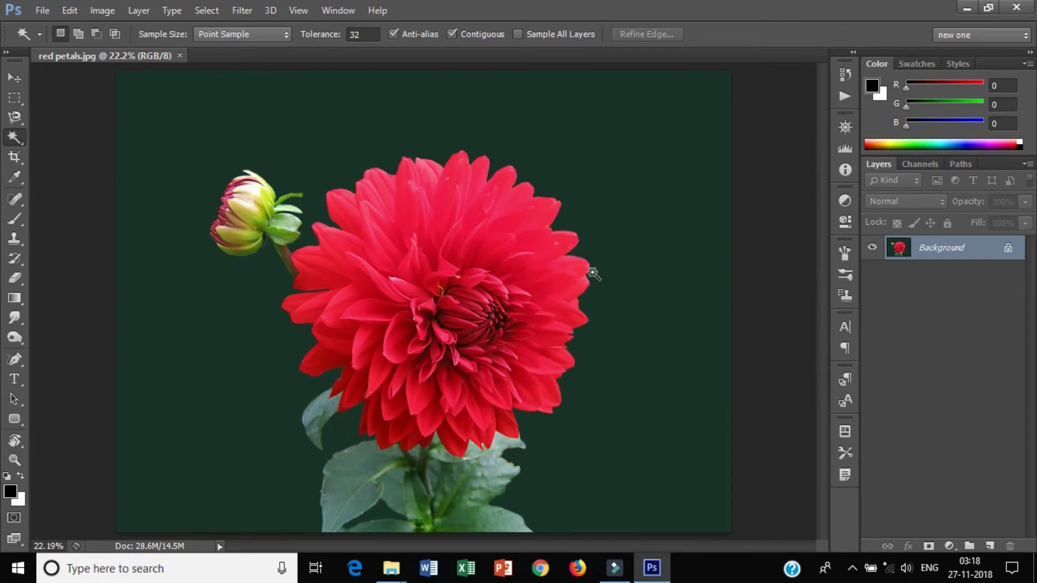
{"action": "key", "text": "f"}
{"action": "key", "text": "f"}
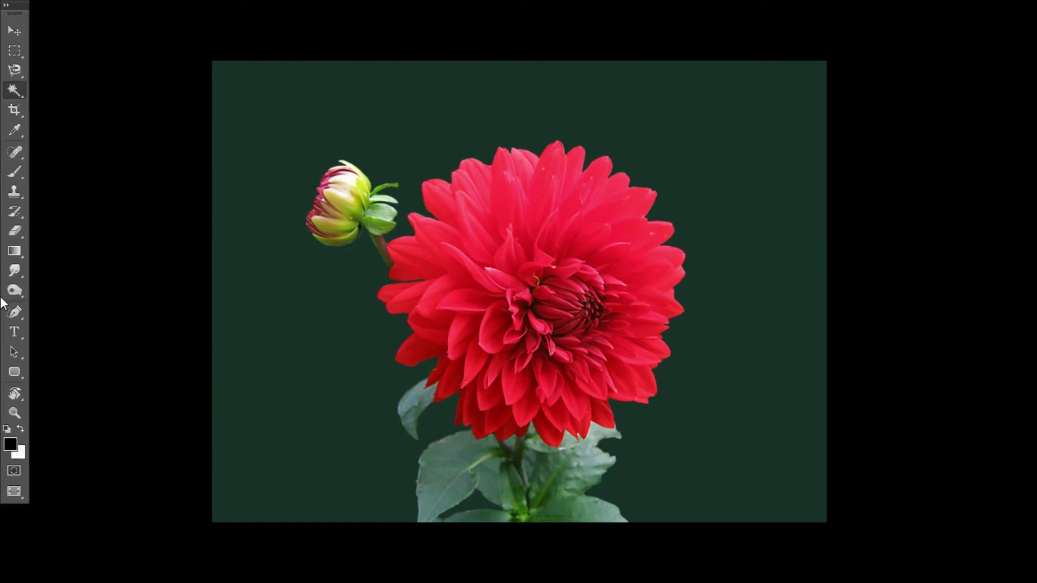
{"action": "key", "text": "shift+Tab"}
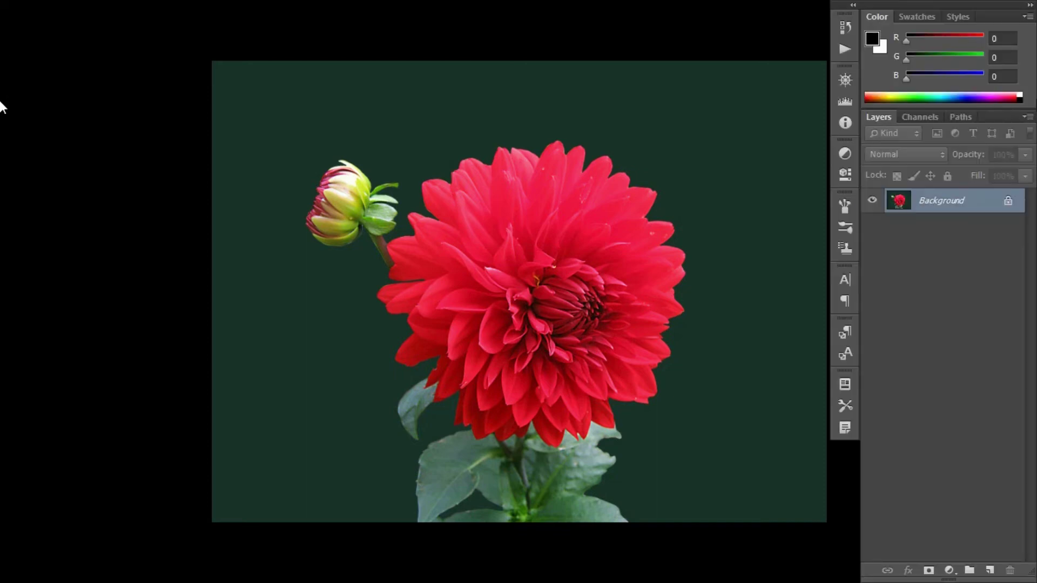
- Reopen the Navigator, zoom to 80%, frame the green bud, and exit full screen
{"action": "left_click", "coordinate": [846, 79]}
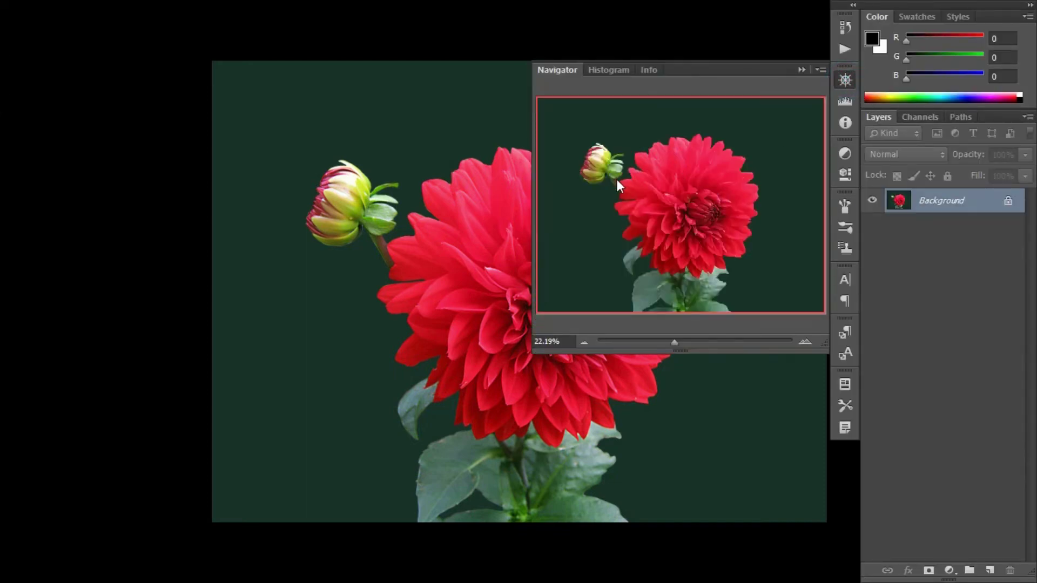
{"action": "left_click", "coordinate": [556, 341]}
{"action": "type", "text": "80"}
{"action": "key", "text": "ctrl+plus"}
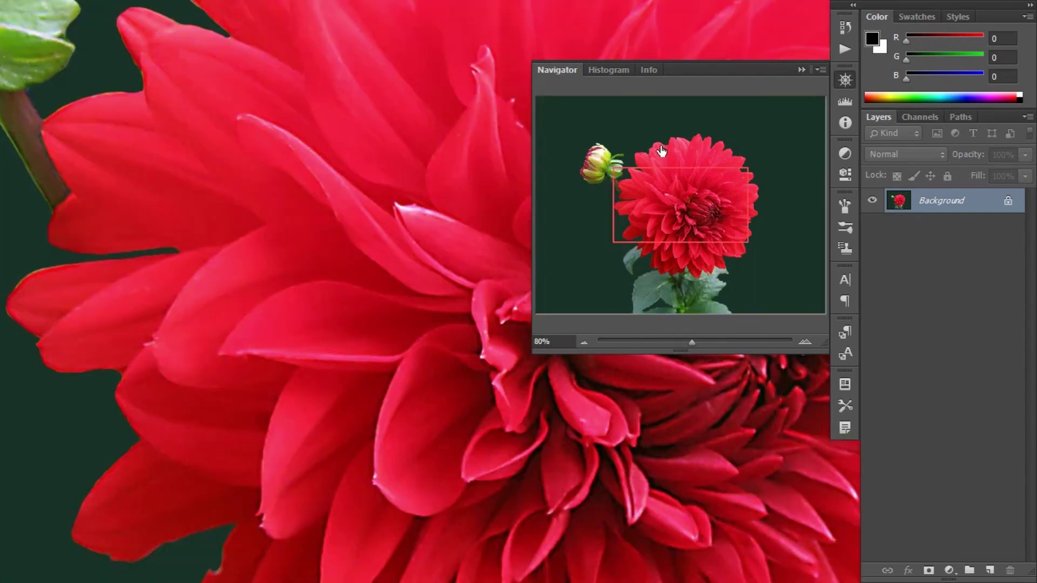
{"action": "mouse_move", "coordinate": [666, 185]}
{"action": "left_mouse_down"}
{"action": "mouse_move", "coordinate": [620, 151]}
{"action": "mouse_move", "coordinate": [660, 144]}
{"action": "mouse_move", "coordinate": [691, 163]}
{"action": "mouse_move", "coordinate": [669, 209]}
{"action": "mouse_move", "coordinate": [685, 233]}
{"action": "mouse_move", "coordinate": [660, 238]}
{"action": "mouse_move", "coordinate": [682, 241]}
{"action": "mouse_move", "coordinate": [690, 254]}
{"action": "mouse_move", "coordinate": [672, 254]}
{"action": "mouse_move", "coordinate": [607, 134]}
{"action": "mouse_move", "coordinate": [656, 162]}
{"action": "mouse_move", "coordinate": [685, 203]}
{"action": "mouse_move", "coordinate": [675, 238]}
{"action": "mouse_move", "coordinate": [646, 241]}
{"action": "mouse_move", "coordinate": [683, 255]}
{"action": "mouse_move", "coordinate": [675, 92]}
{"action": "mouse_move", "coordinate": [708, 104]}
{"action": "mouse_move", "coordinate": [724, 172]}
{"action": "mouse_move", "coordinate": [675, 174]}
{"action": "mouse_move", "coordinate": [627, 157]}
{"action": "left_mouse_up"}
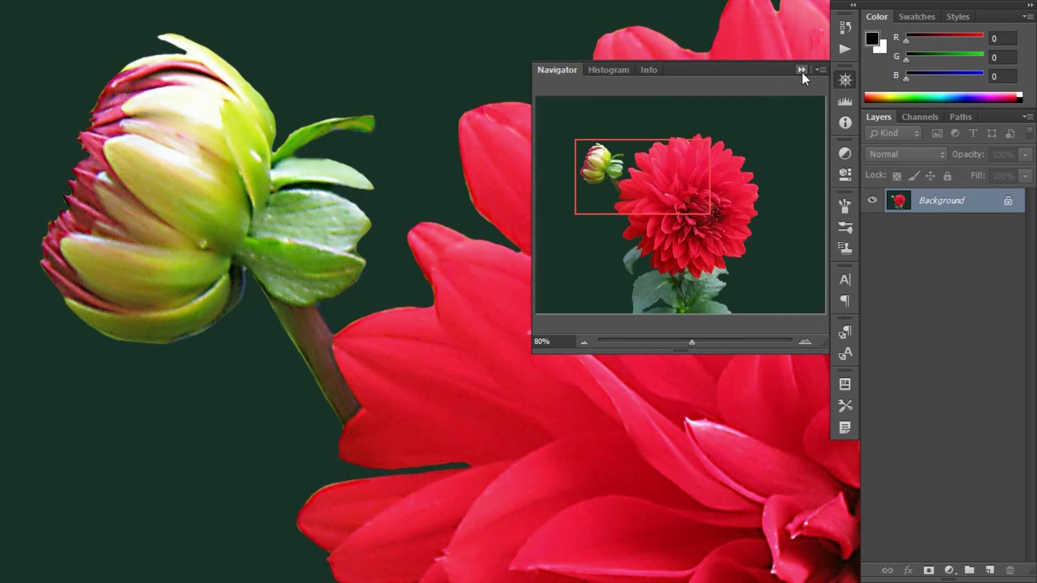
{"action": "key", "text": "f"}
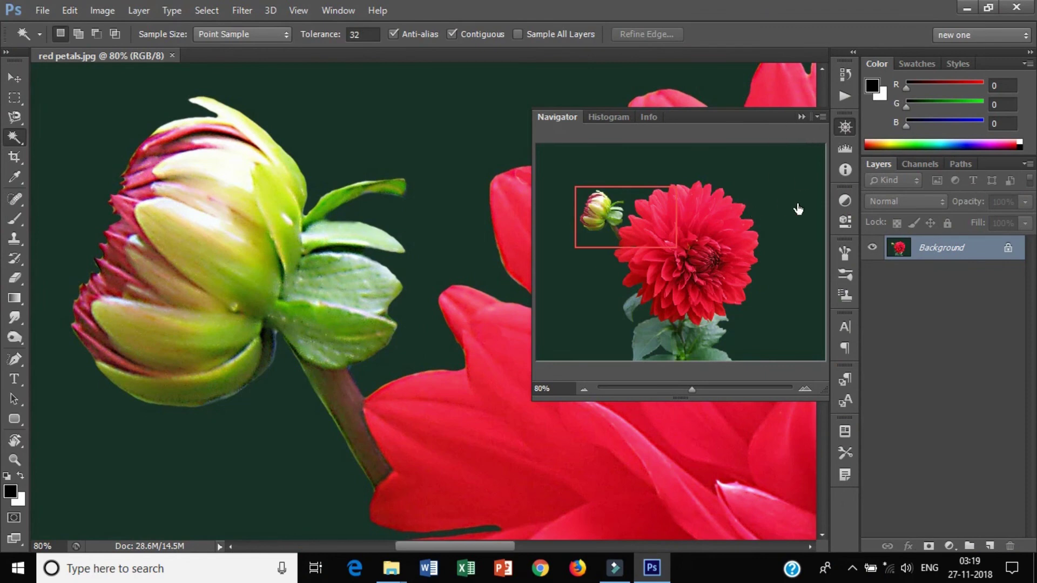
- Collapse the Navigator panel, leaving the bud and red petals unobstructed at 80%
{"action": "left_click", "coordinate": [801, 116]}
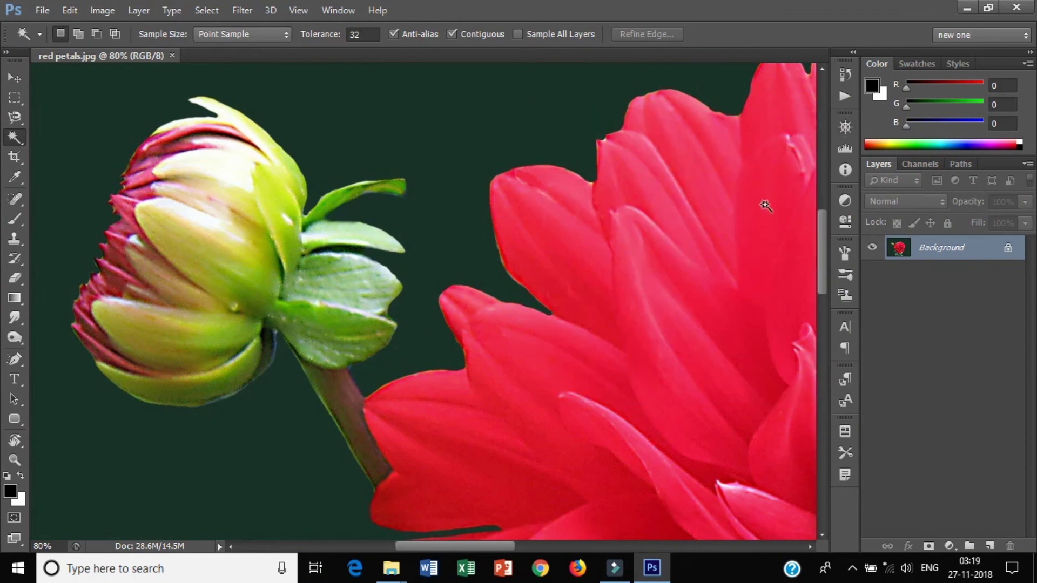